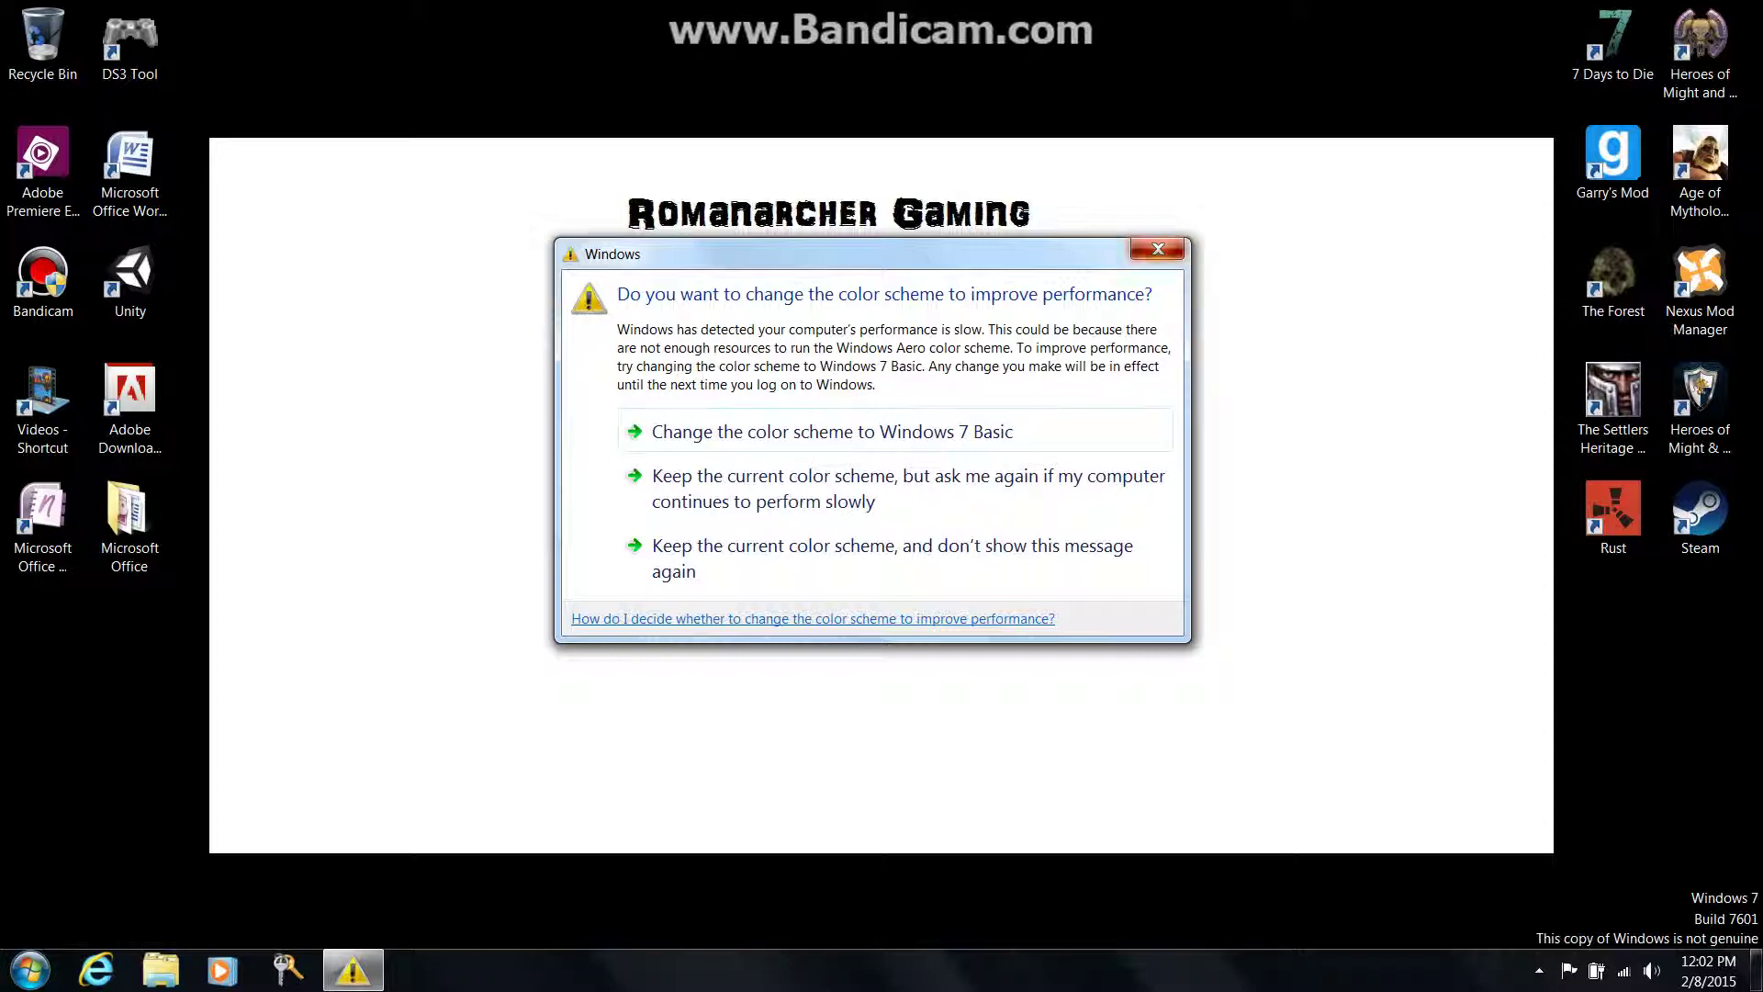
# - Dismiss the colour-scheme warning, keeping the current scheme and never showing the message again
pyautogui.click(1157, 249)
pyautogui.click(882, 557)
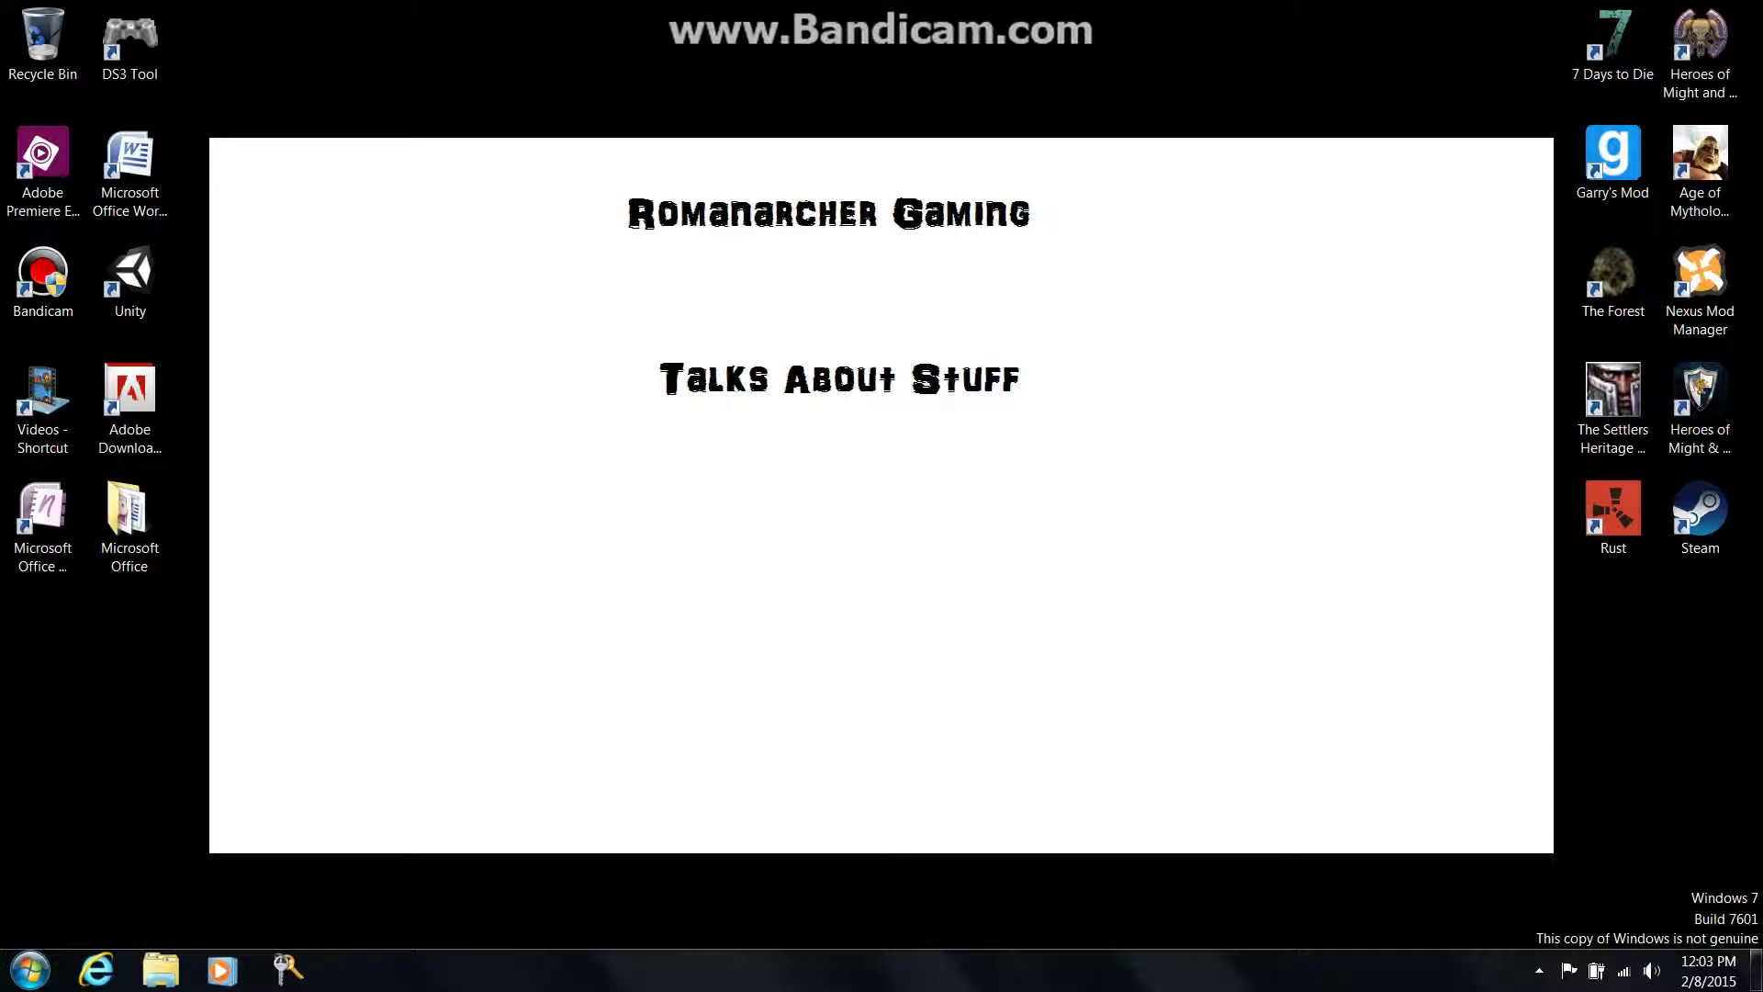
pyautogui.doubleClick(128, 527)
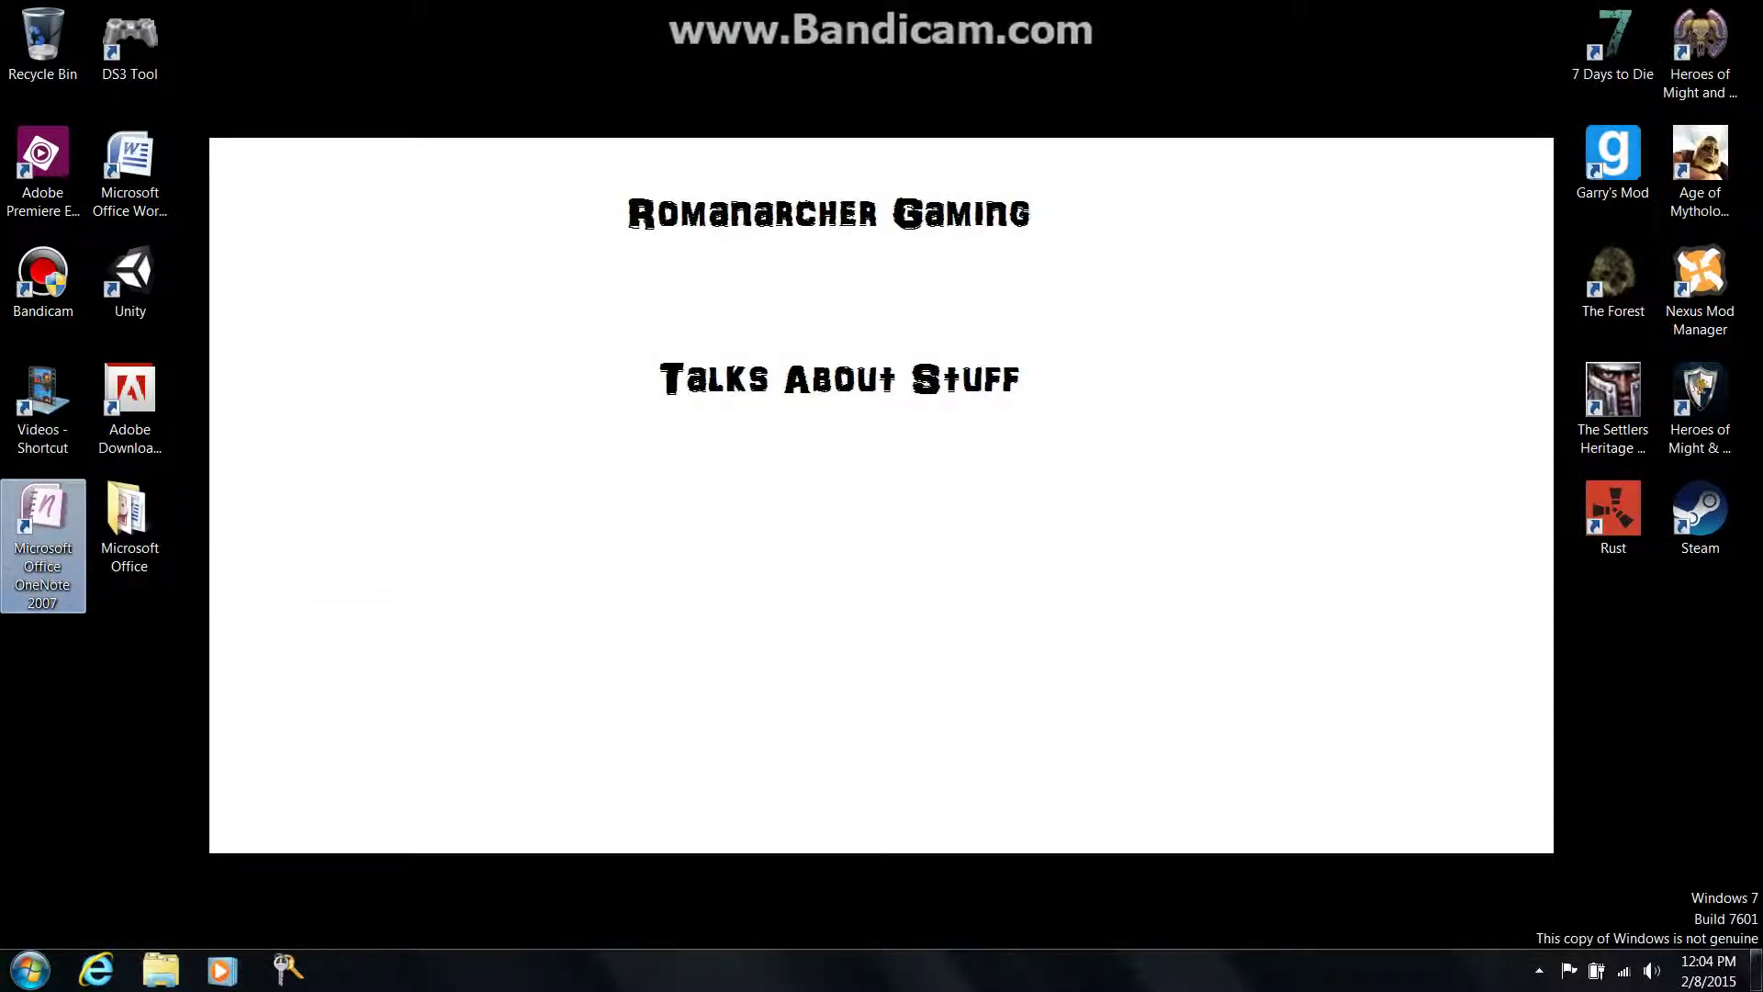
pyautogui.doubleClick(43, 528)
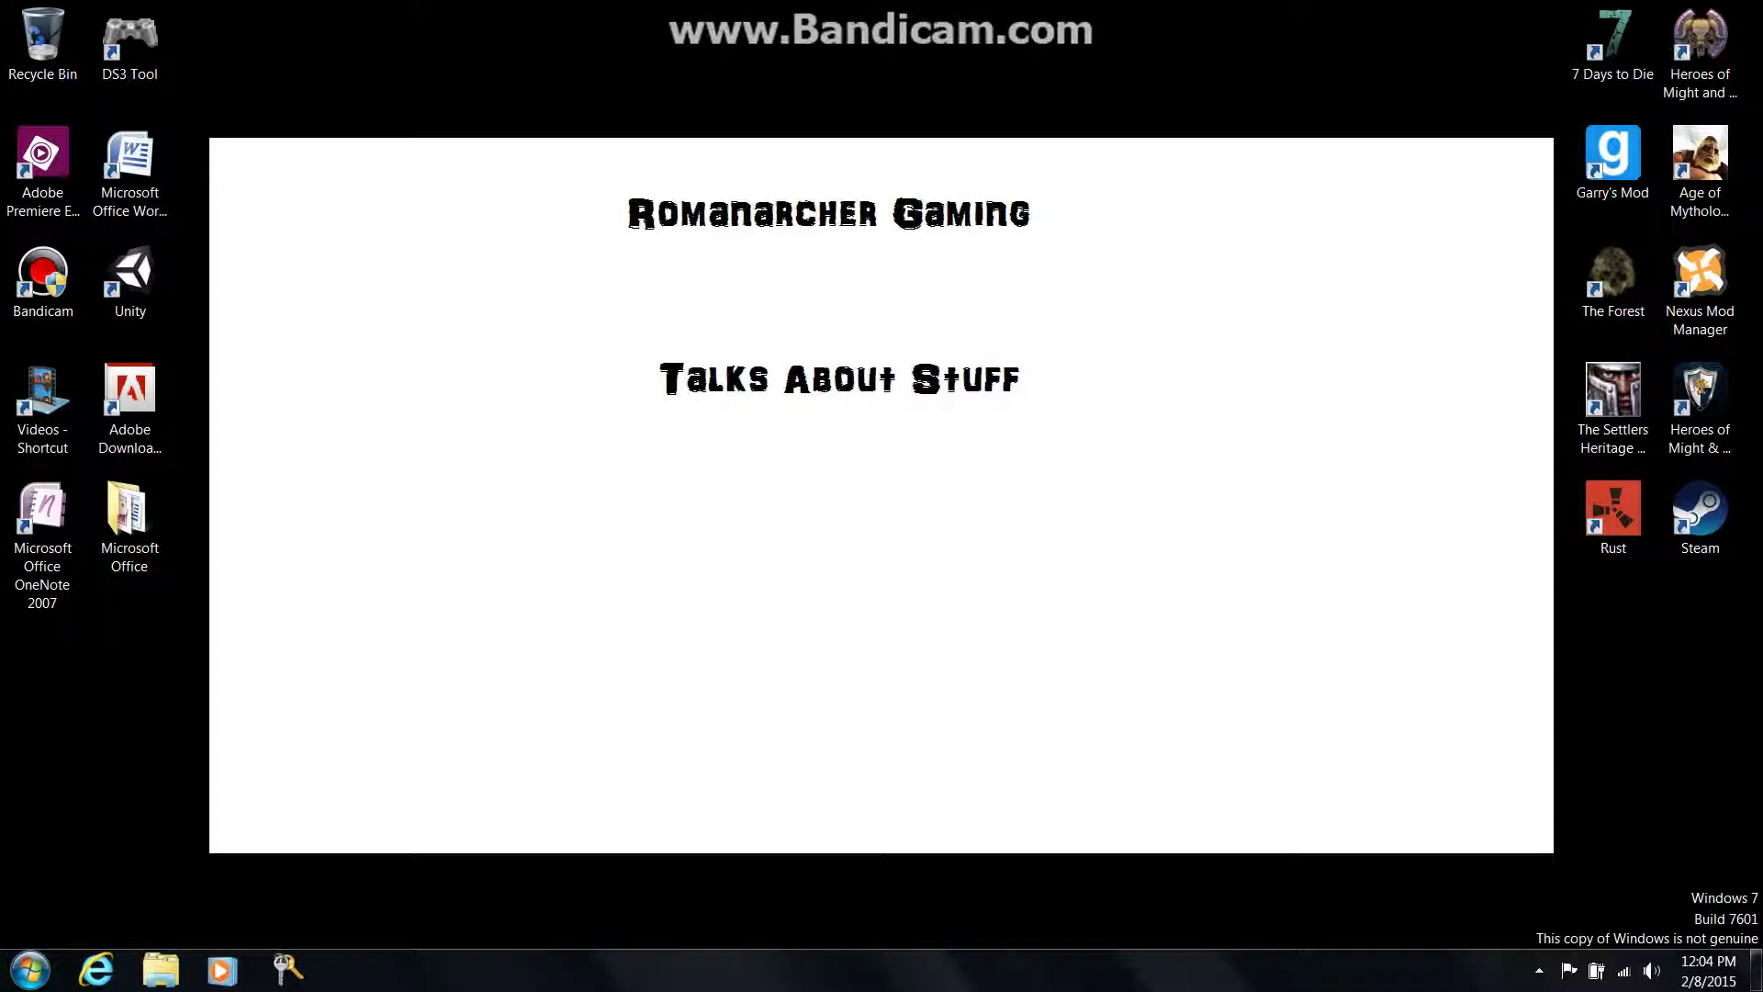
pyautogui.click(1700, 414)
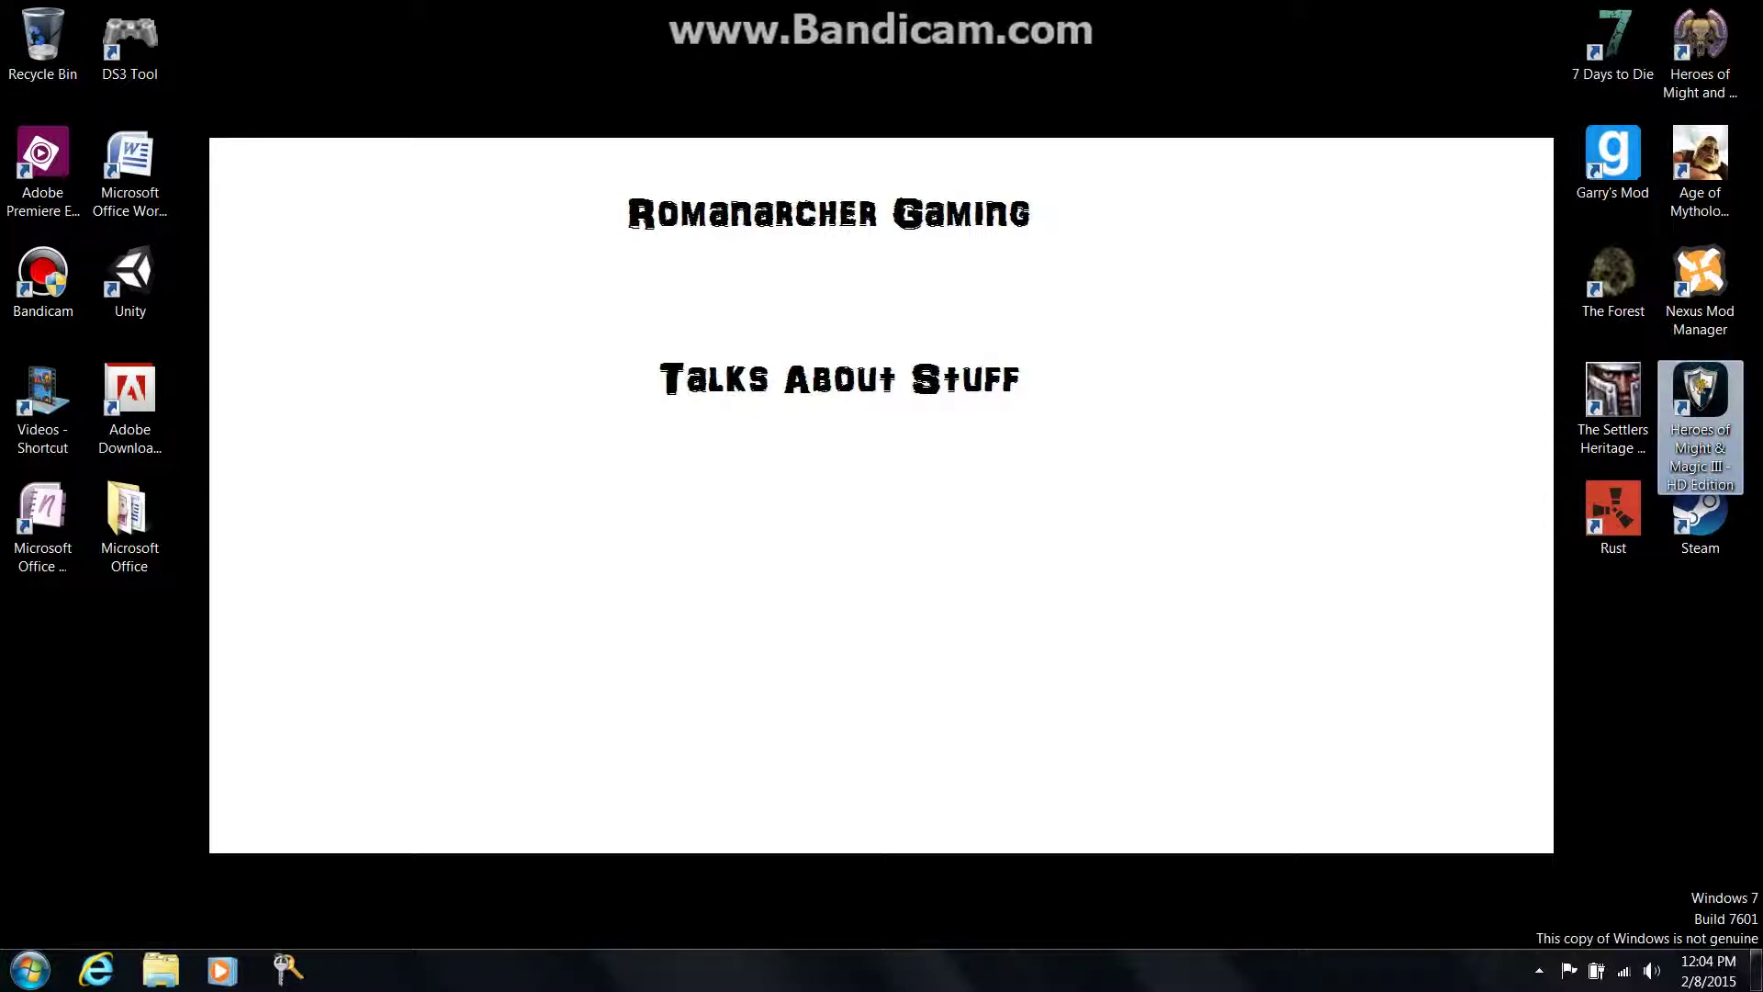
# - Launch the Heroes III HD Map Editor and open the recent map Family Map.h3m
pyautogui.doubleClick(1700, 413)
pyautogui.click(792, 602)
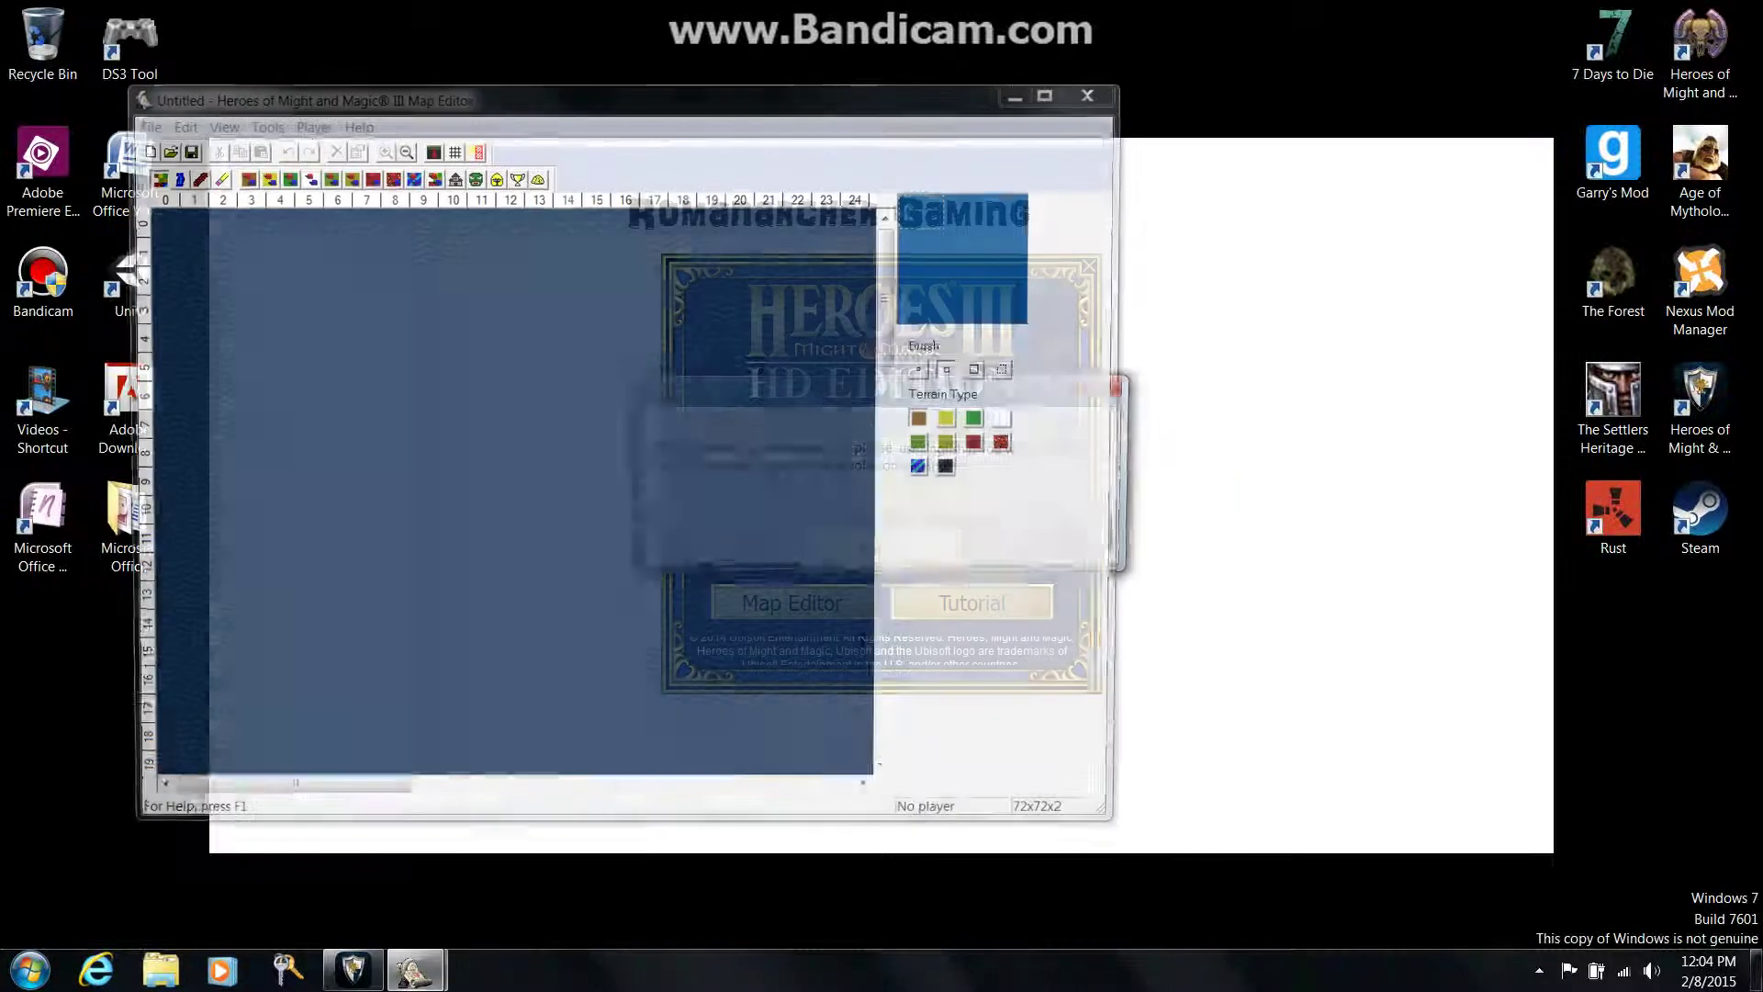
pyautogui.click(1073, 535)
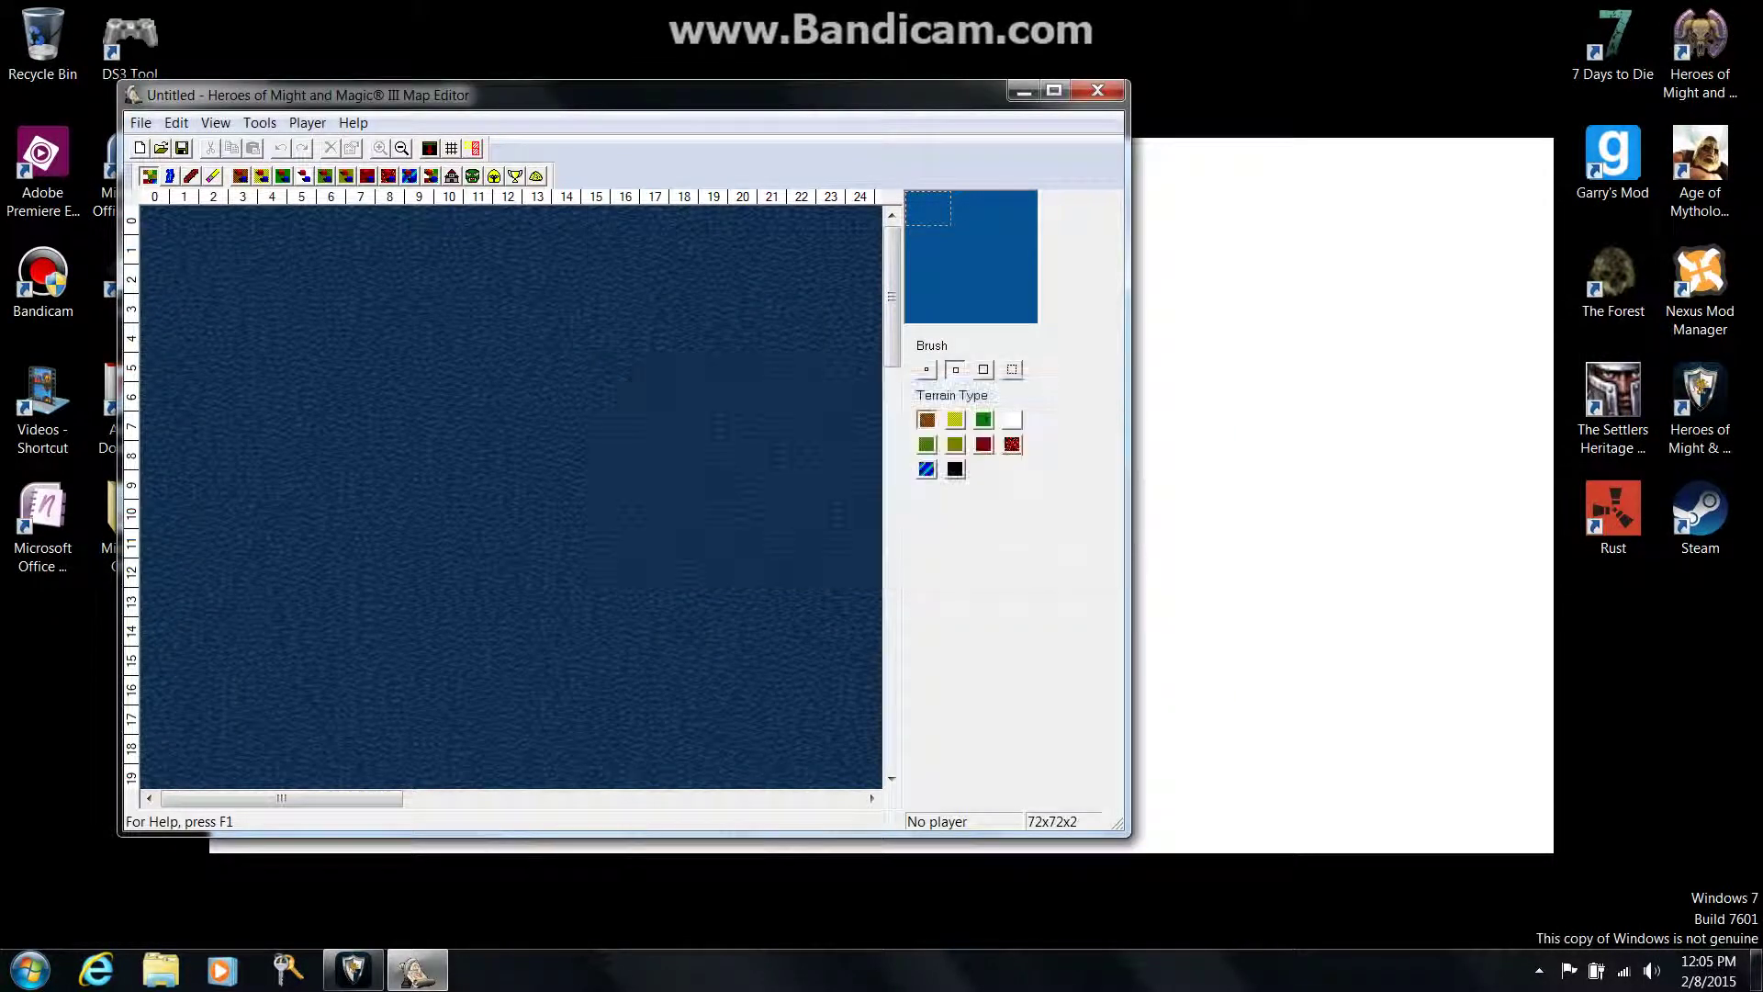
pyautogui.click(140, 122)
pyautogui.click(245, 293)
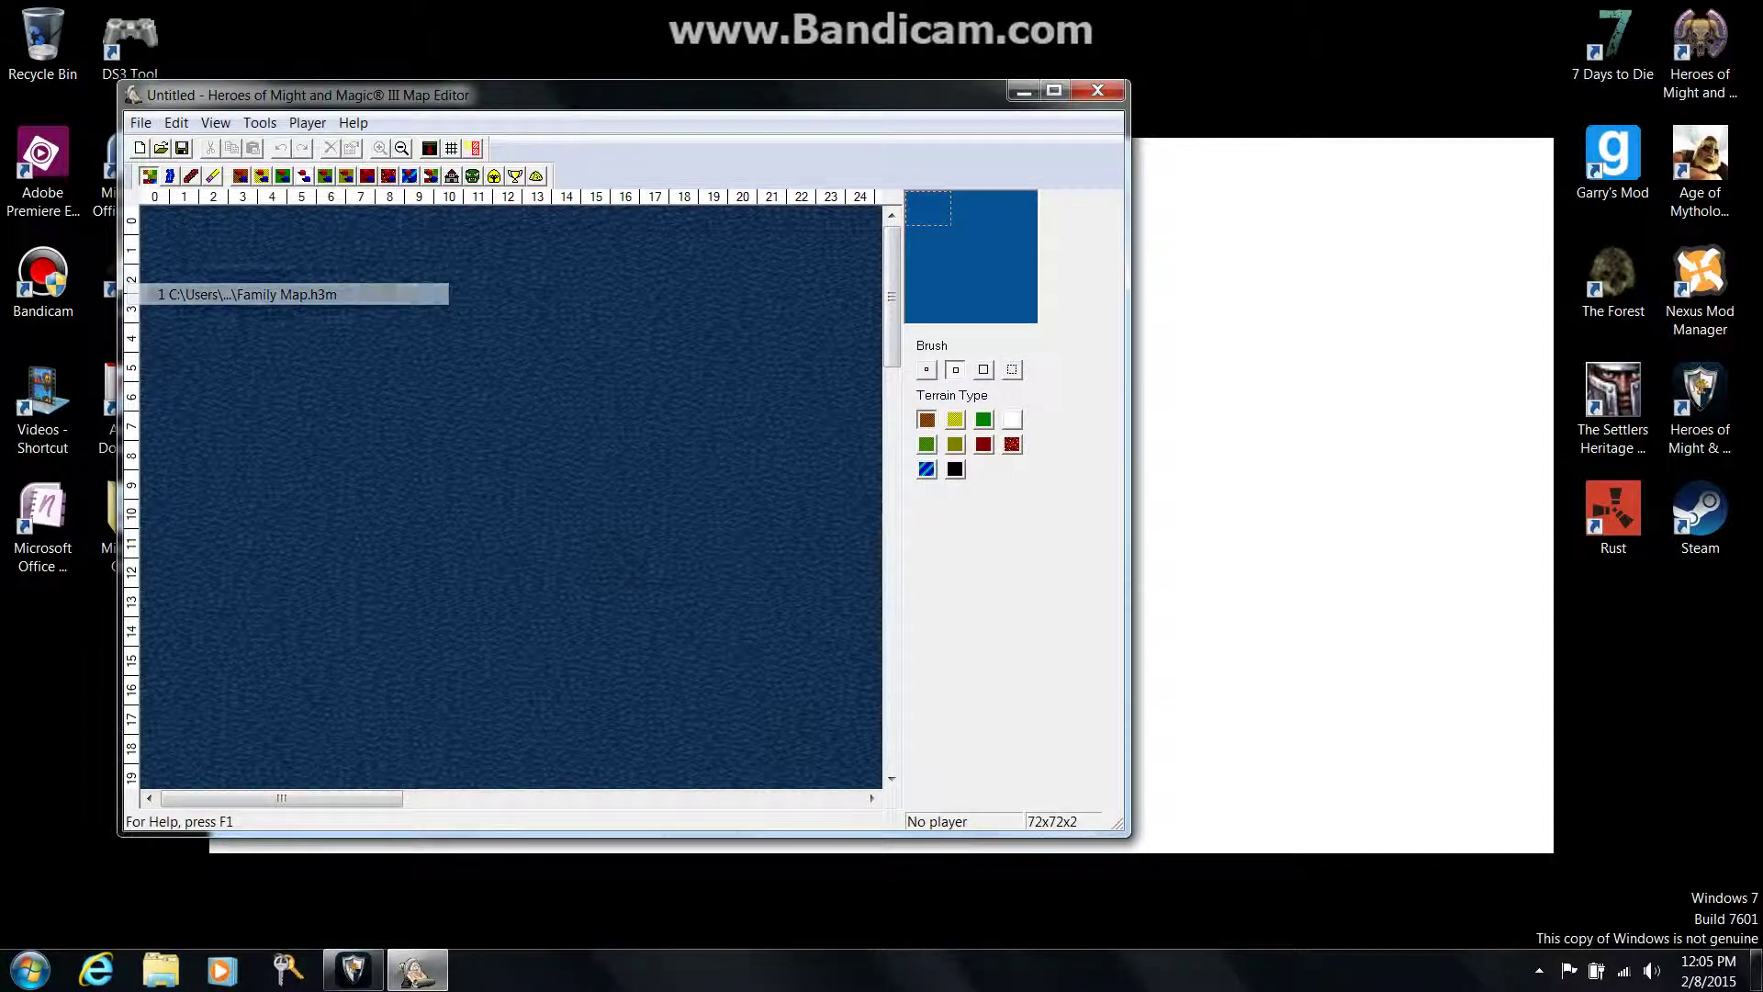
pyautogui.scroll(-5, 406, 502)
pyautogui.scroll(-5, 406, 503)
pyautogui.scroll(-5, 406, 503)
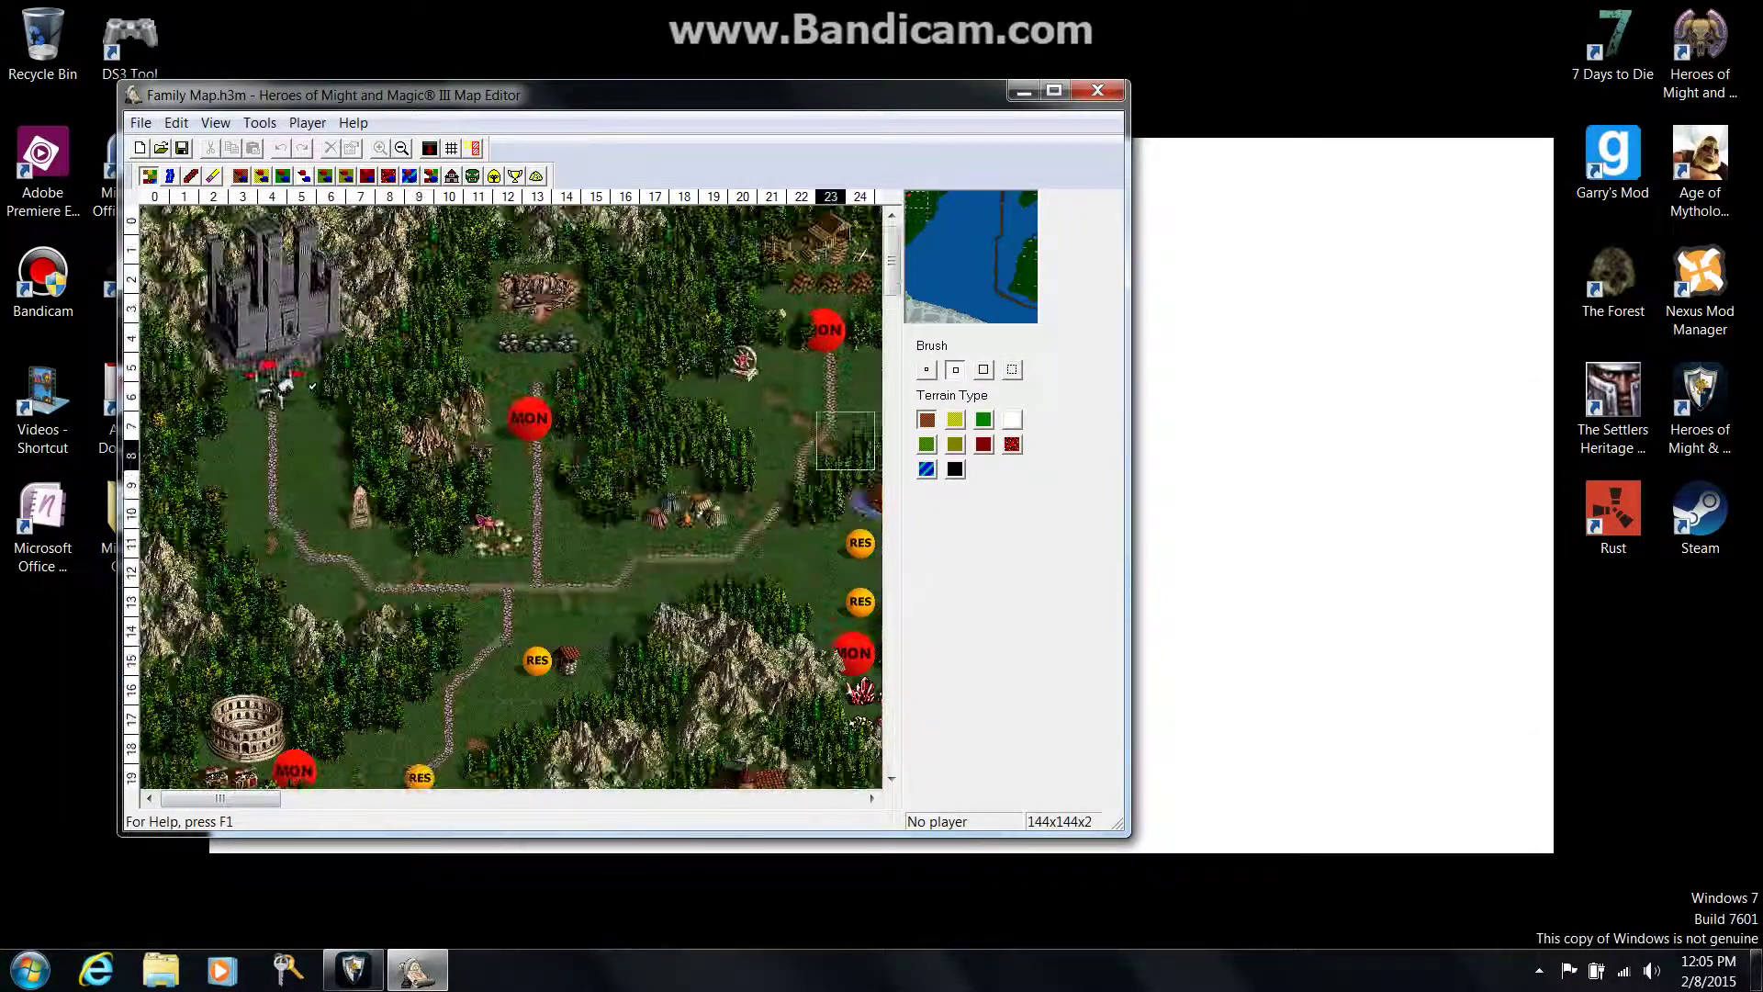
pyautogui.scroll(-5, 406, 503)
pyautogui.scroll(-5, 406, 502)
pyautogui.scroll(-5, 407, 503)
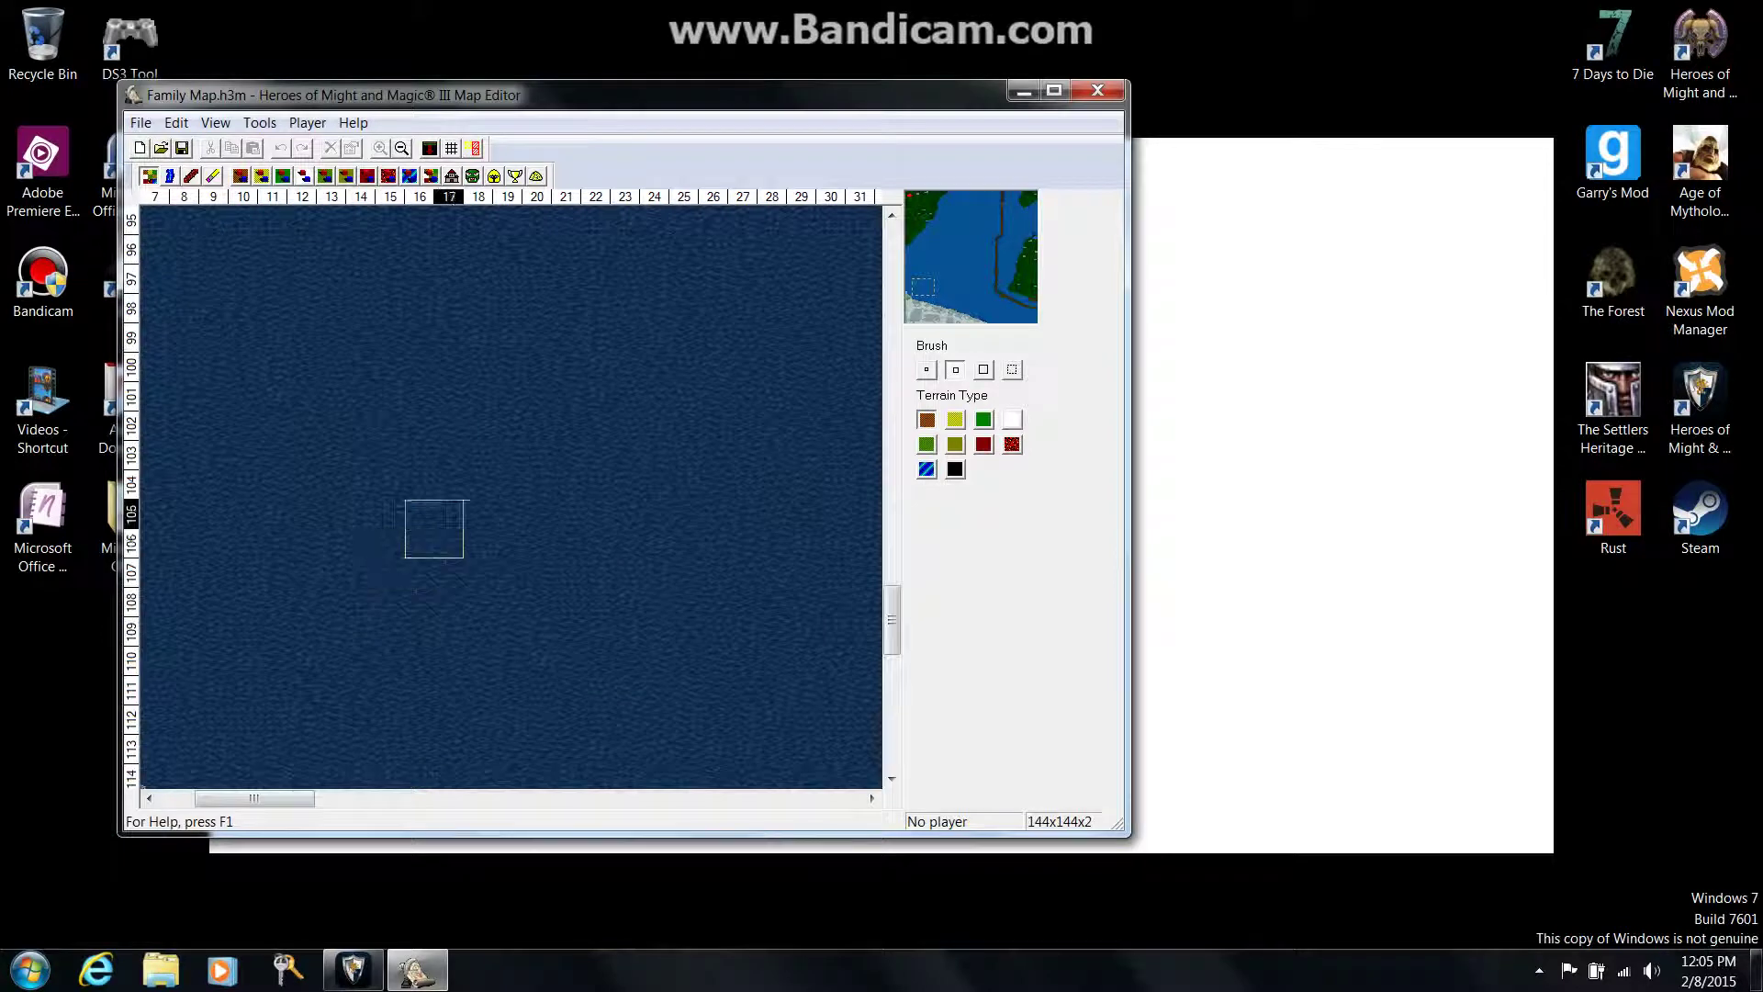
pyautogui.scroll(-5, 407, 503)
pyautogui.scroll(-5, 406, 503)
# - View the underground level, jump to several regions including the north-east, then close the editor
pyautogui.hotkey('ctrl', 'u')
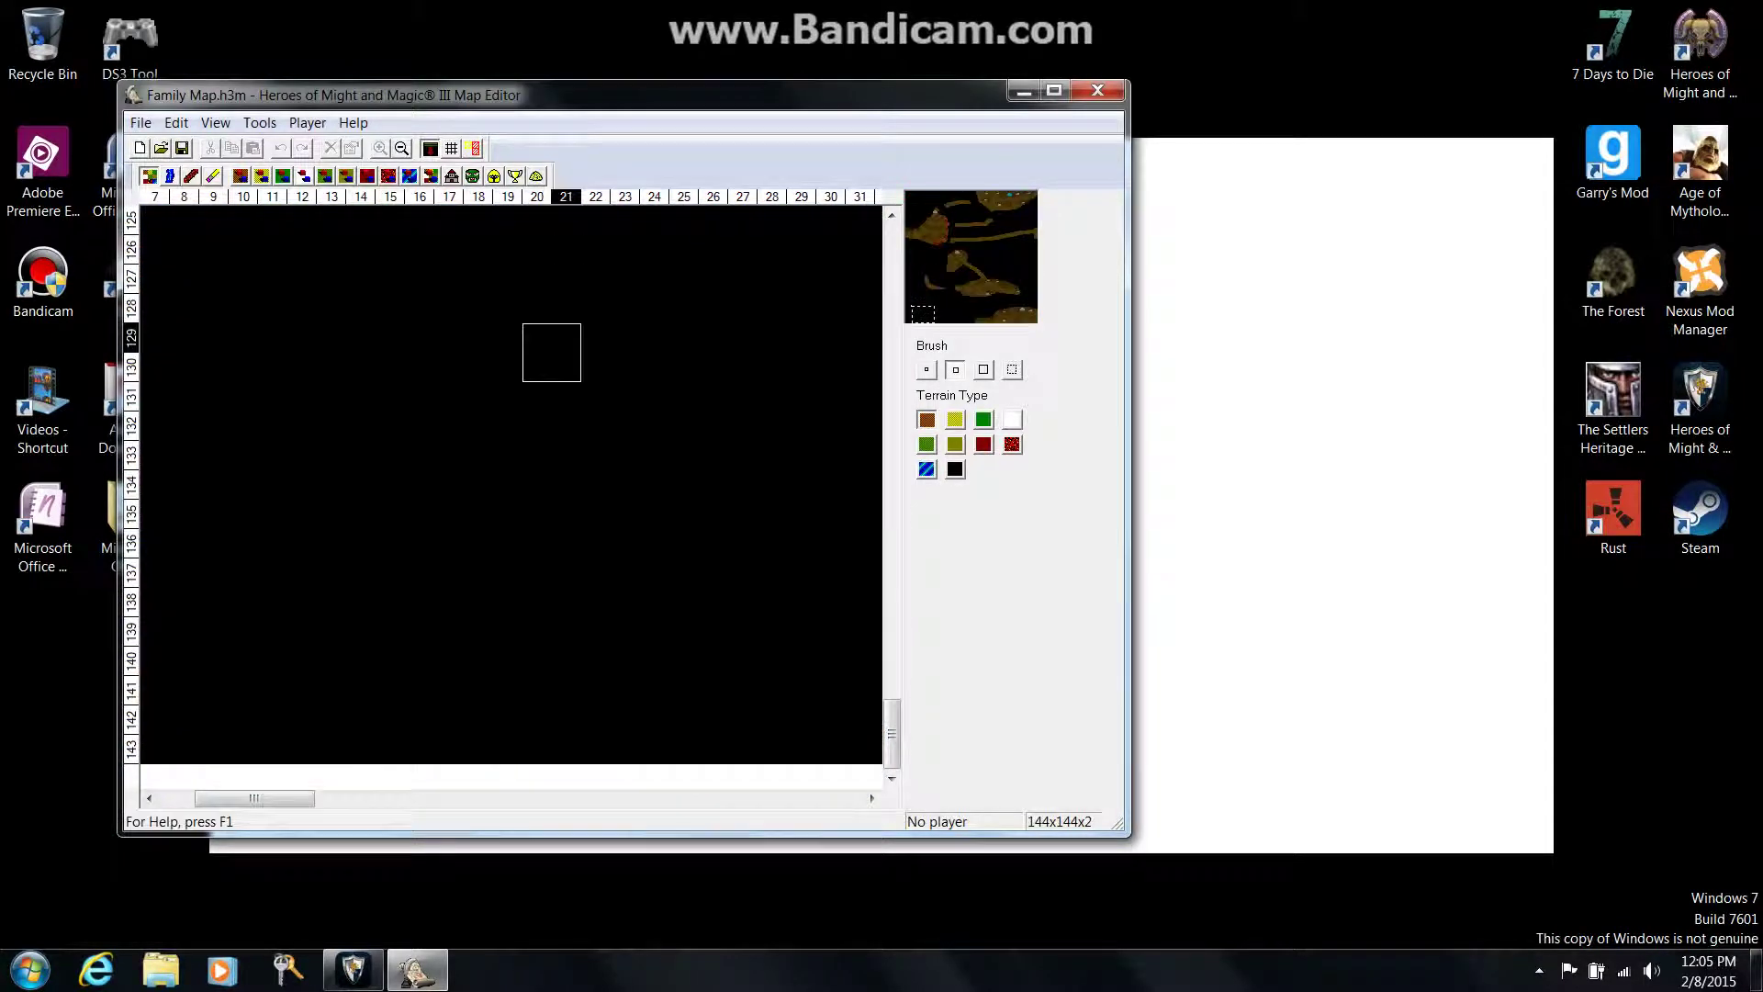
pyautogui.scroll(-5, 551, 441)
pyautogui.scroll(-5, 552, 442)
pyautogui.scroll(5, 510, 496)
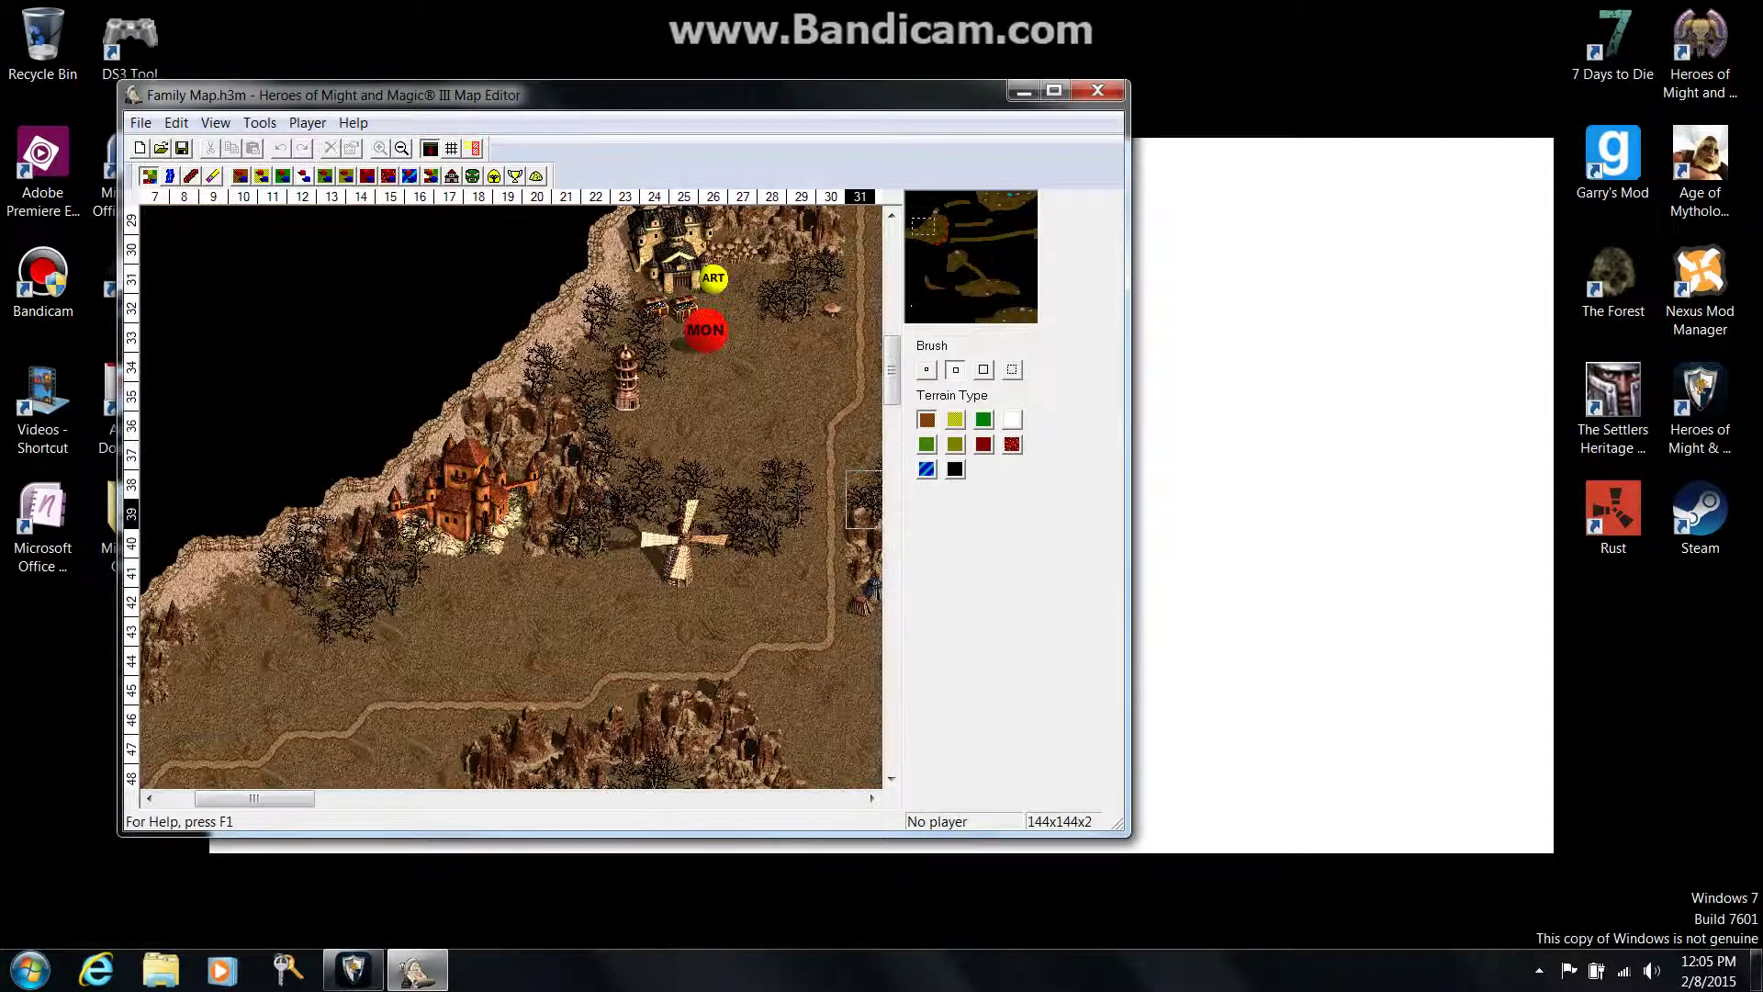
pyautogui.scroll(5, 510, 496)
pyautogui.click(964, 276)
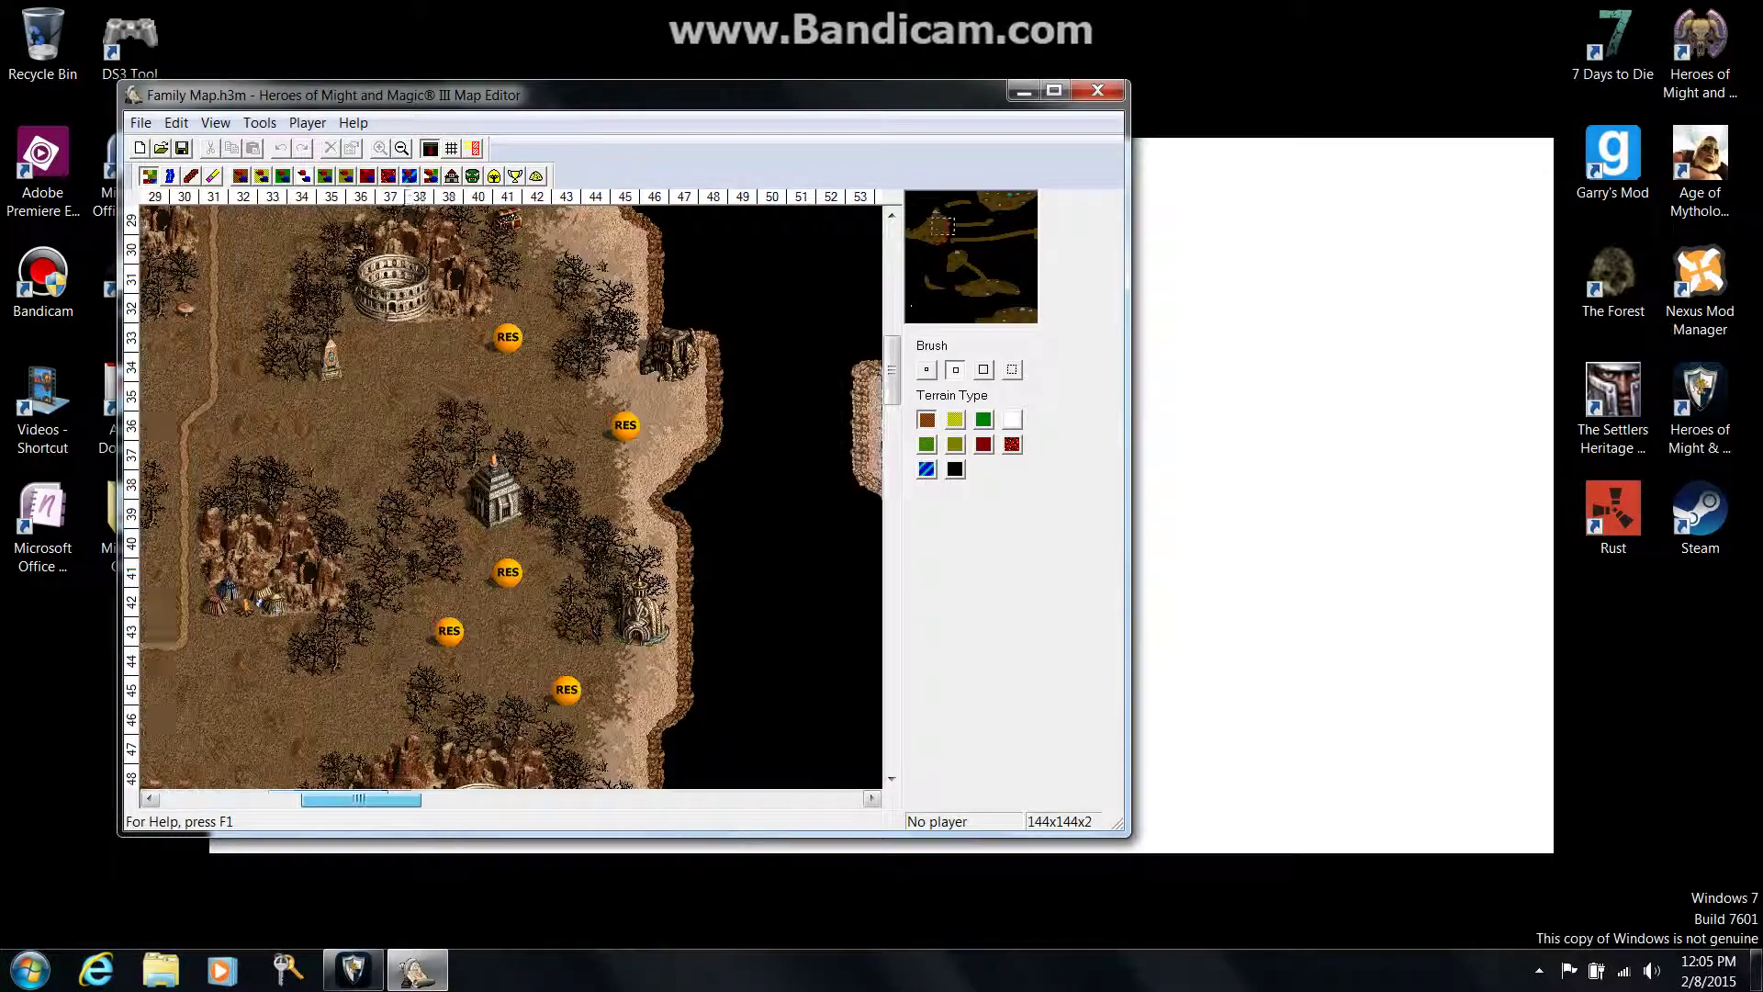
pyautogui.click(941, 216)
pyautogui.click(1006, 220)
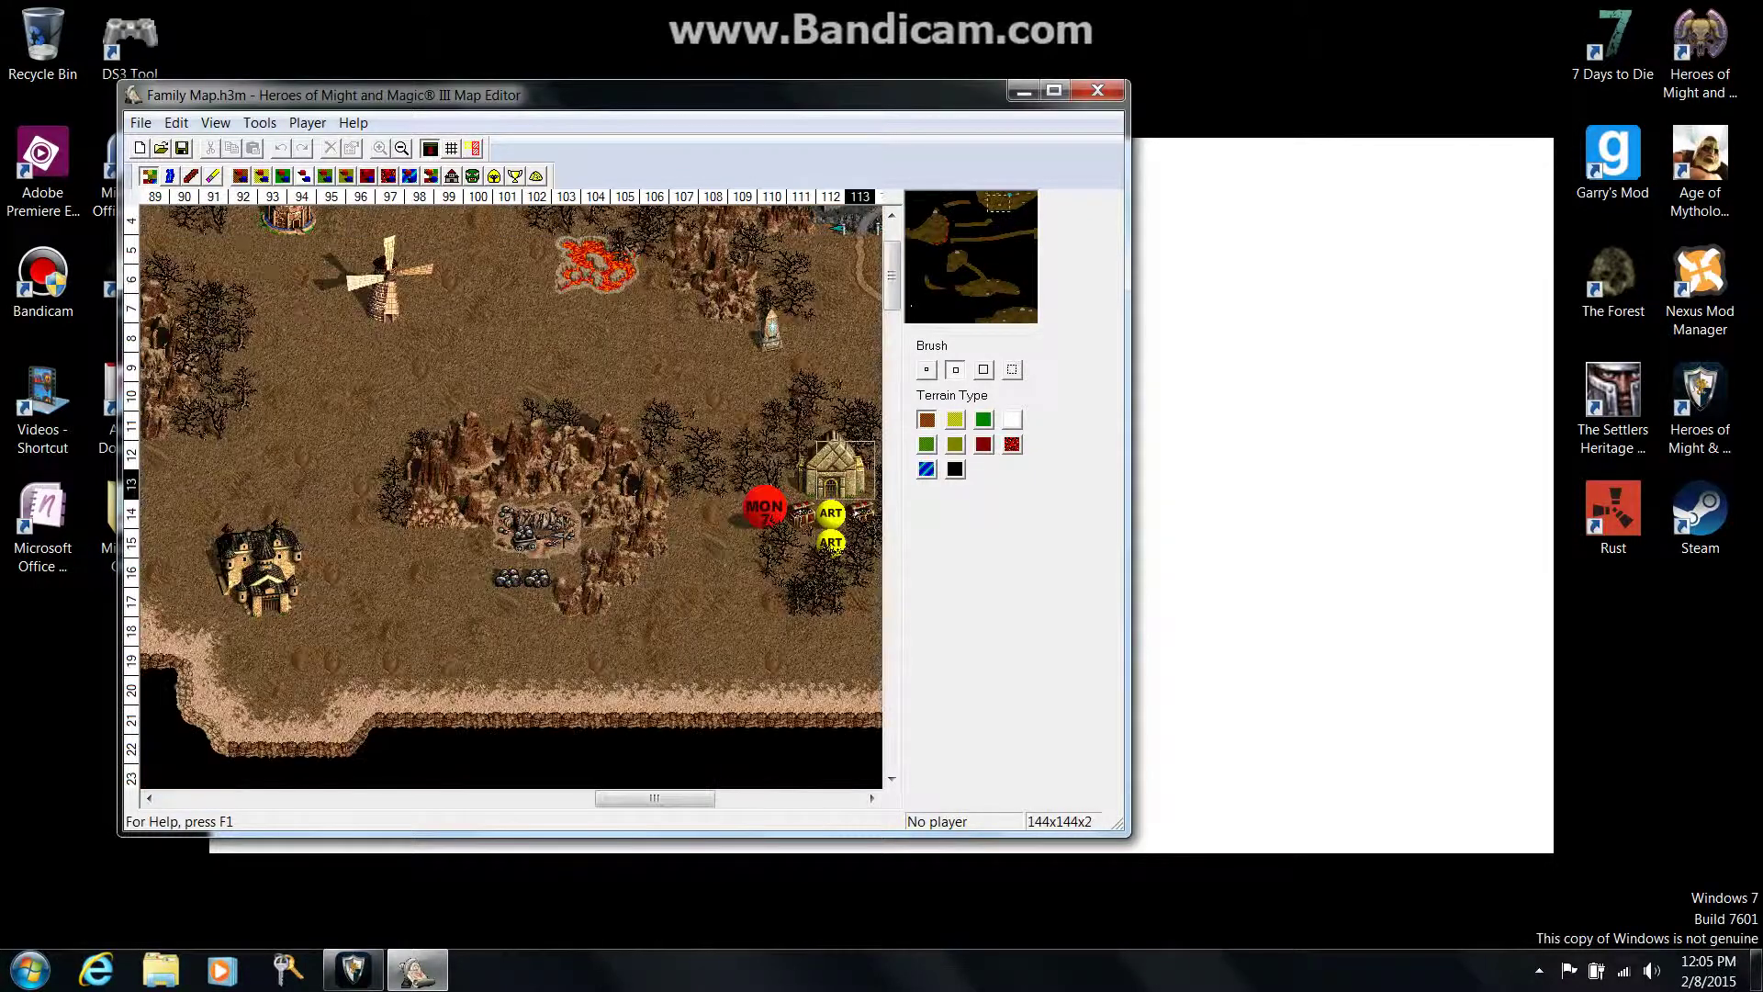
pyautogui.click(1097, 93)
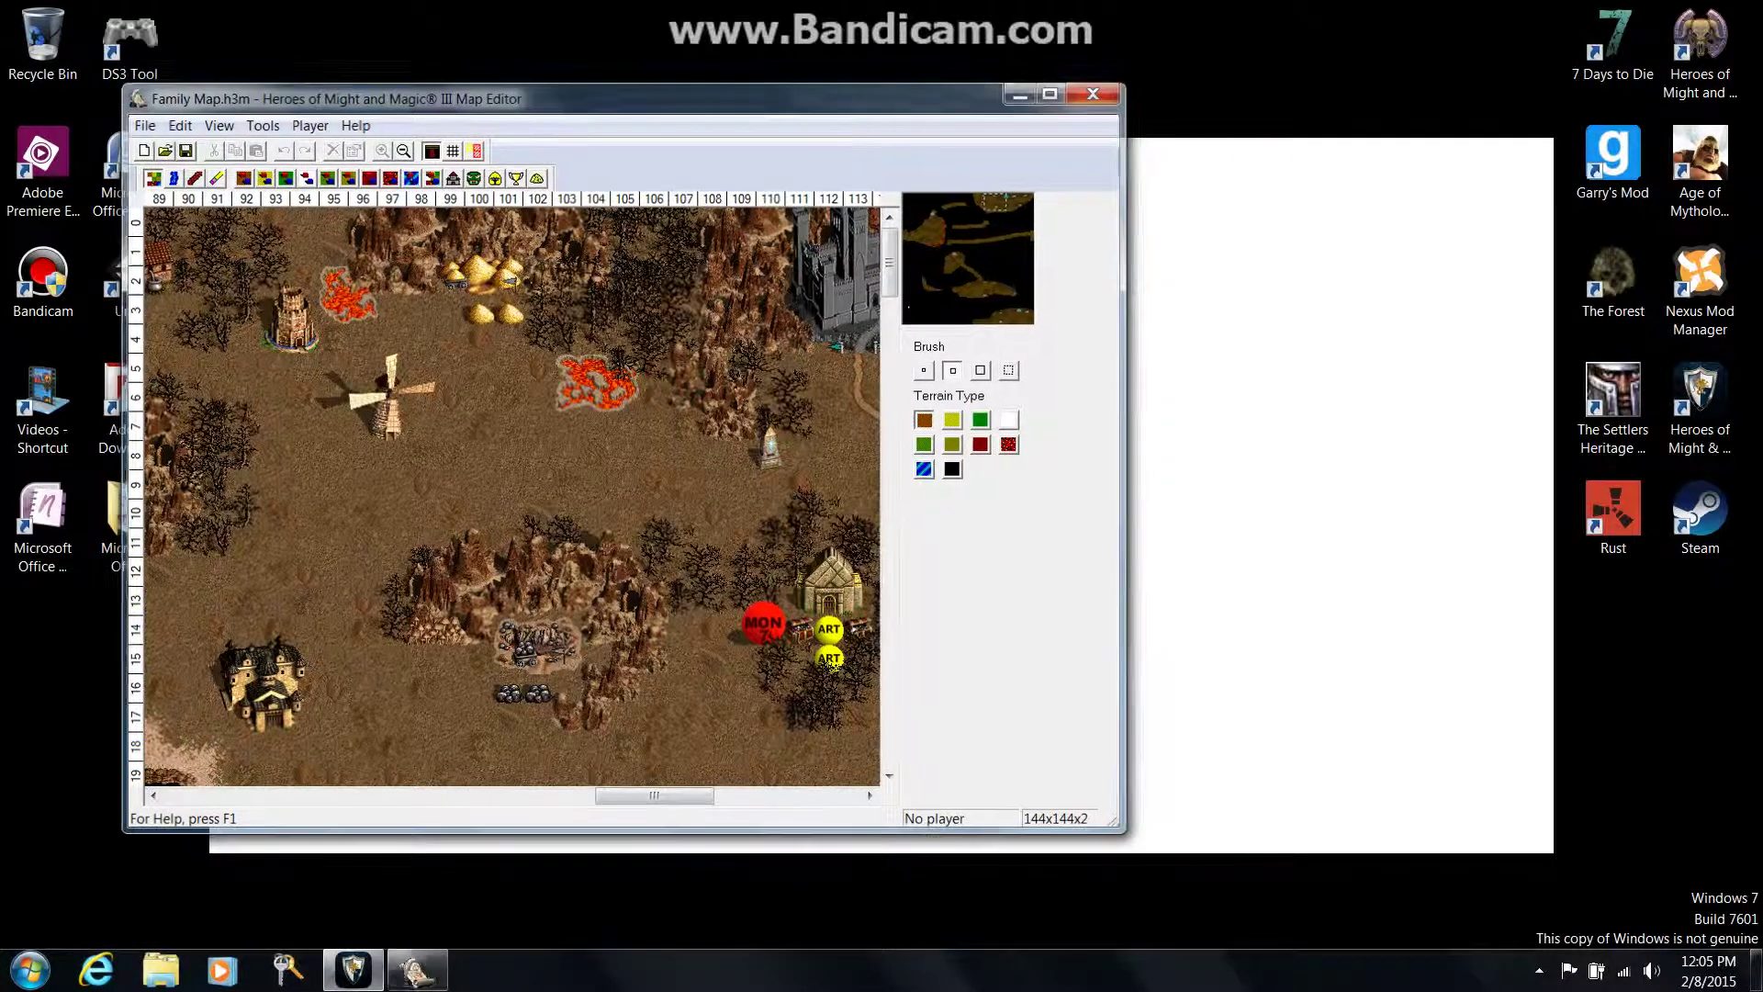
pyautogui.click(1090, 267)
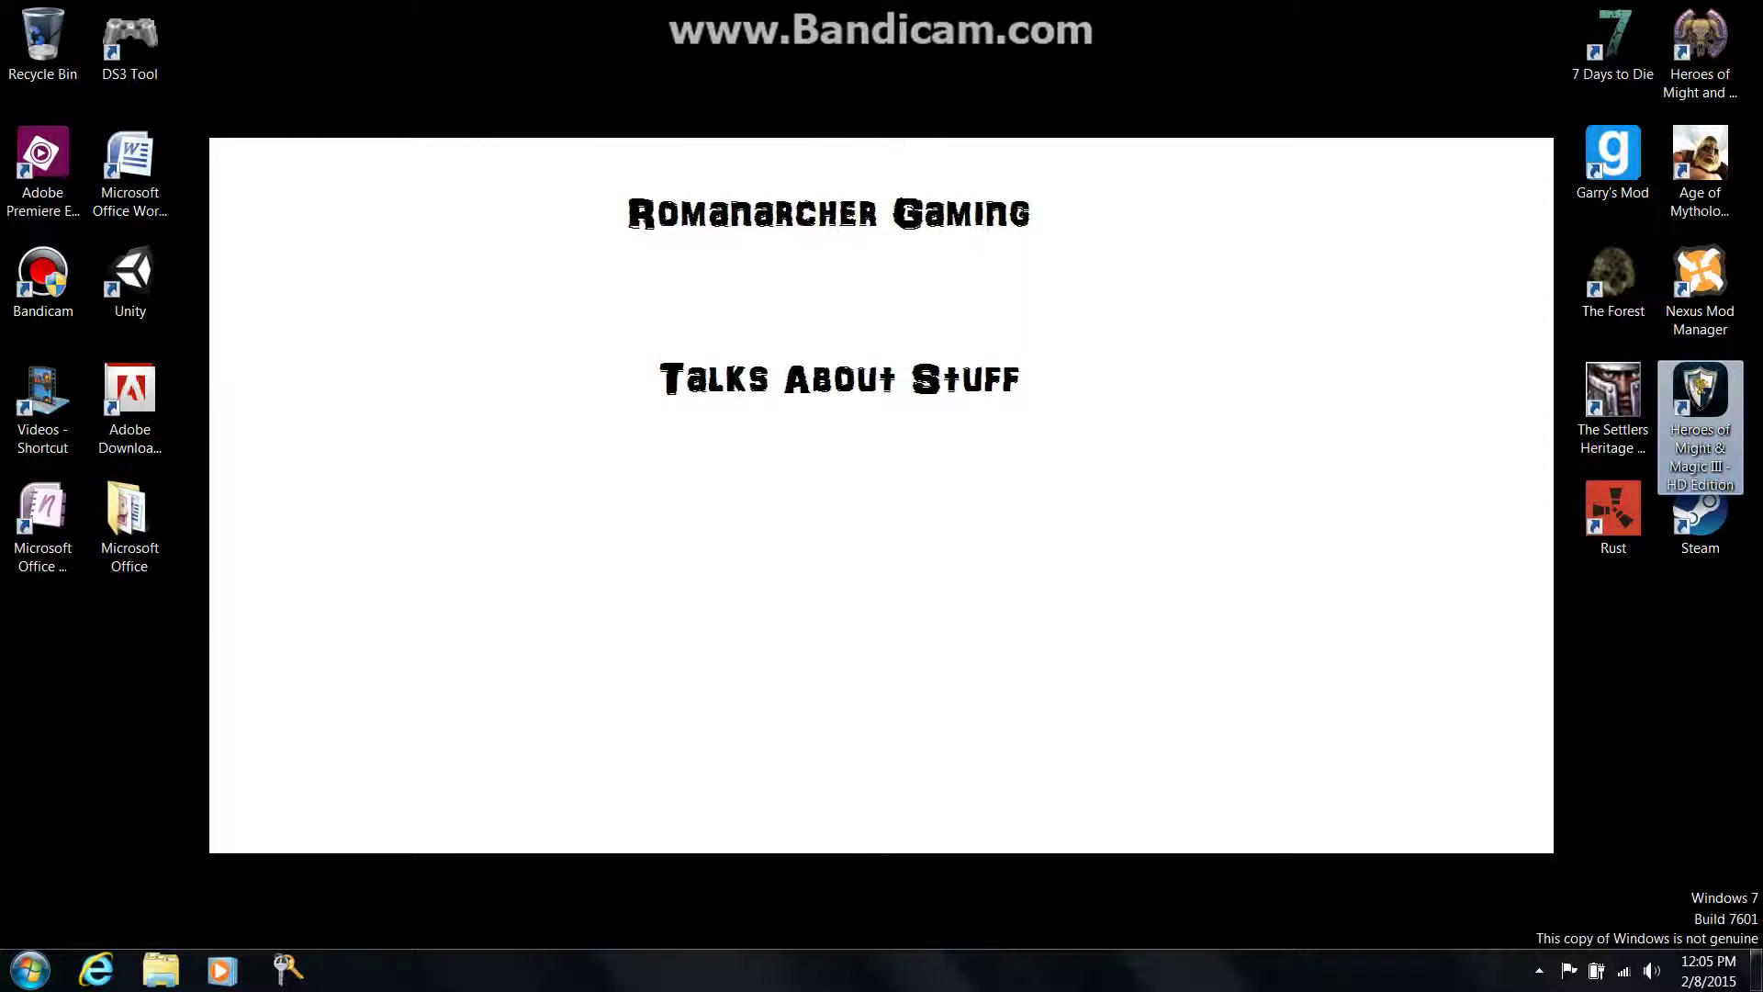